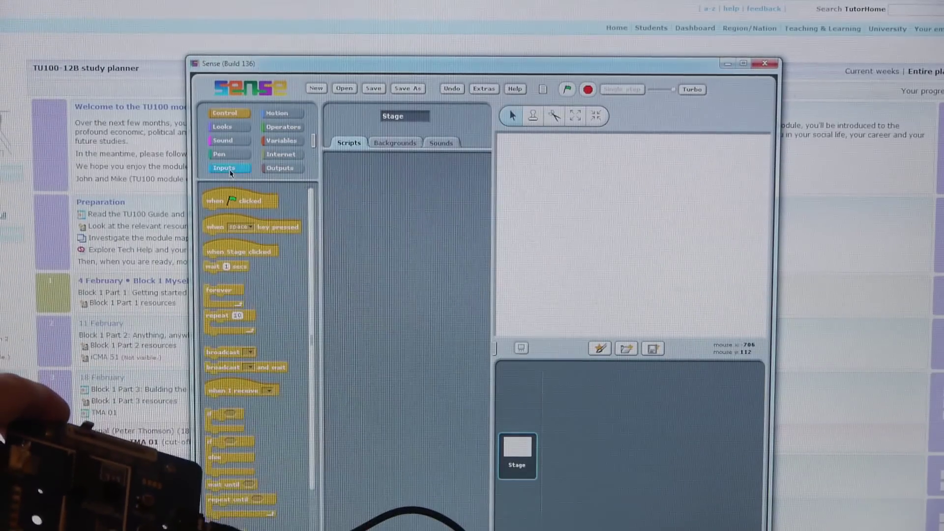
# Show the sensor-reading blocks so sensor board ready, loudness and slider monitors can be added.
pyautogui.click(230, 172)
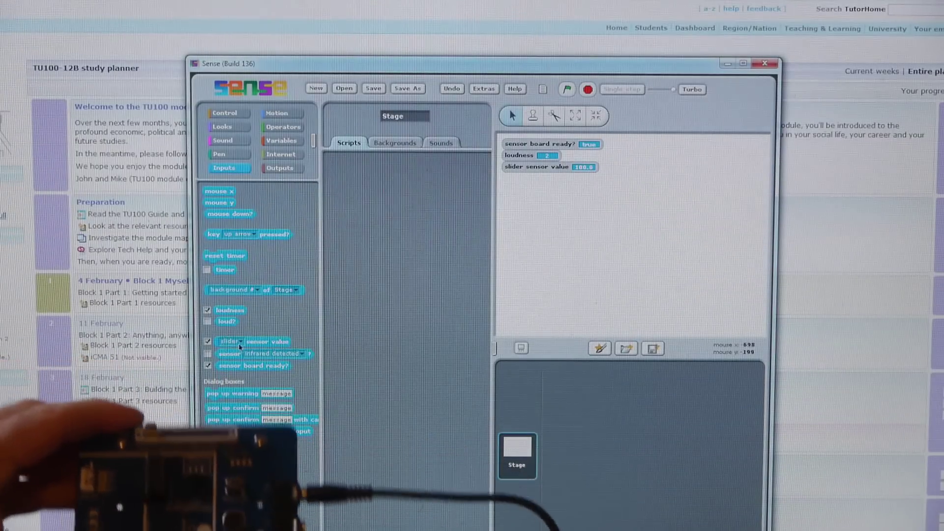
# Switch the sensor value block from slider to sound for a stage monitor.
pyautogui.click(241, 344)
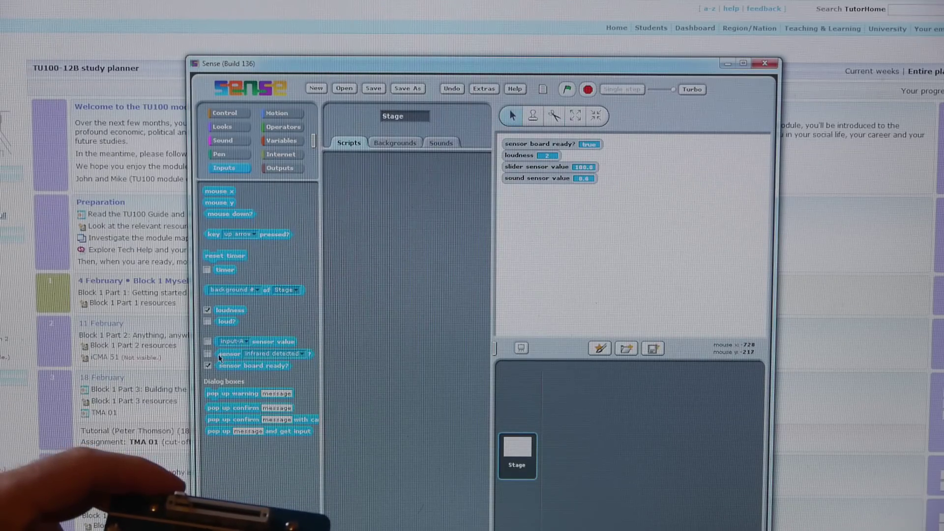
# Add an input-A sensor value monitor (3.4) to the stage.
pyautogui.click(208, 342)
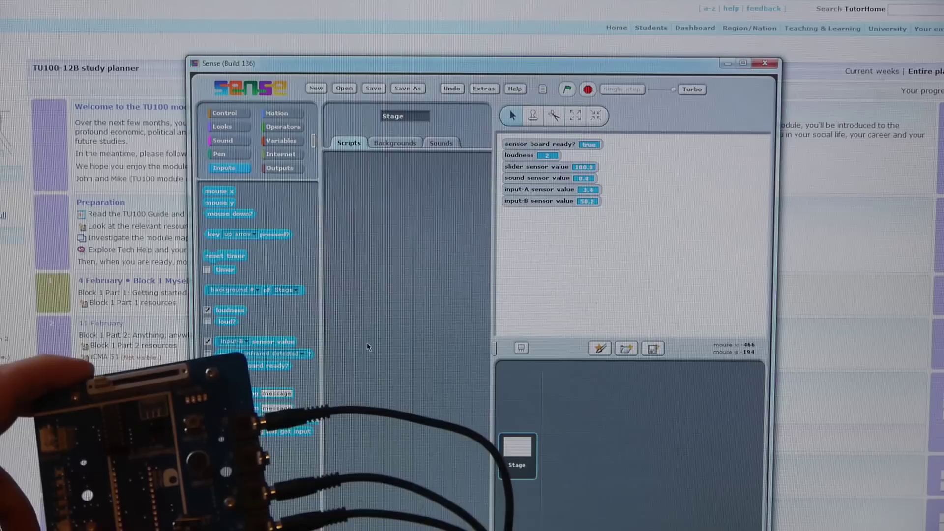
# Switch the sensor value block from input-B to input-D for a stage monitor.
pyautogui.click(247, 344)
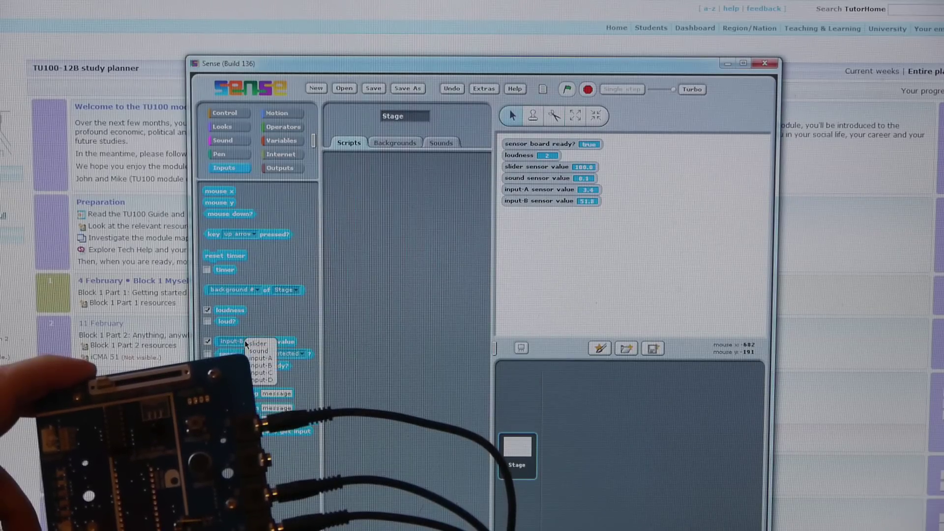